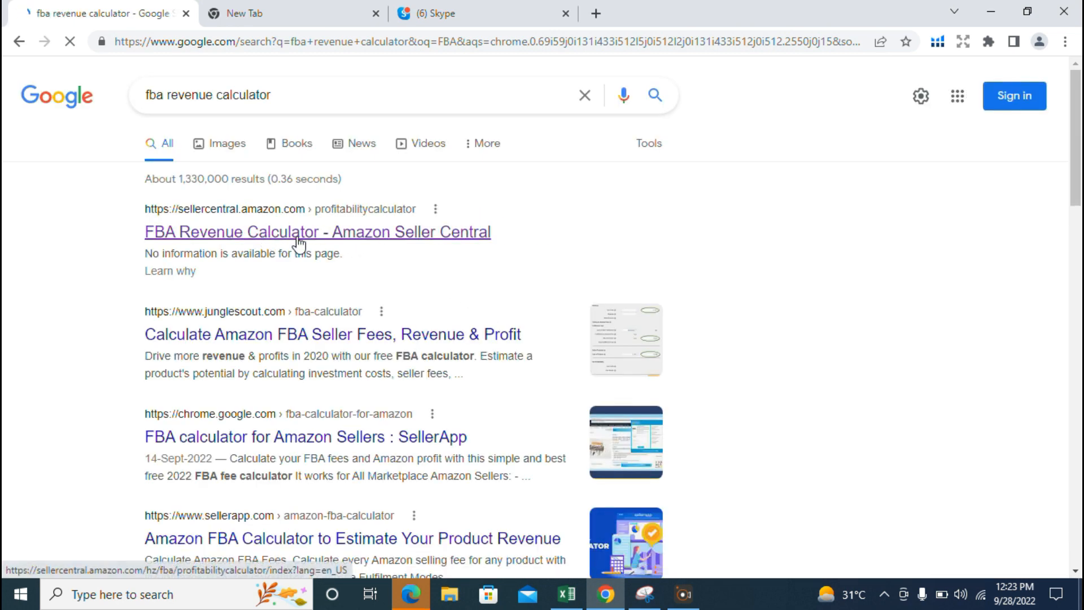
- Open Amazon's FBA Revenue Calculator from the search results, sign in to Seller Central and select the US store
click(318, 234)
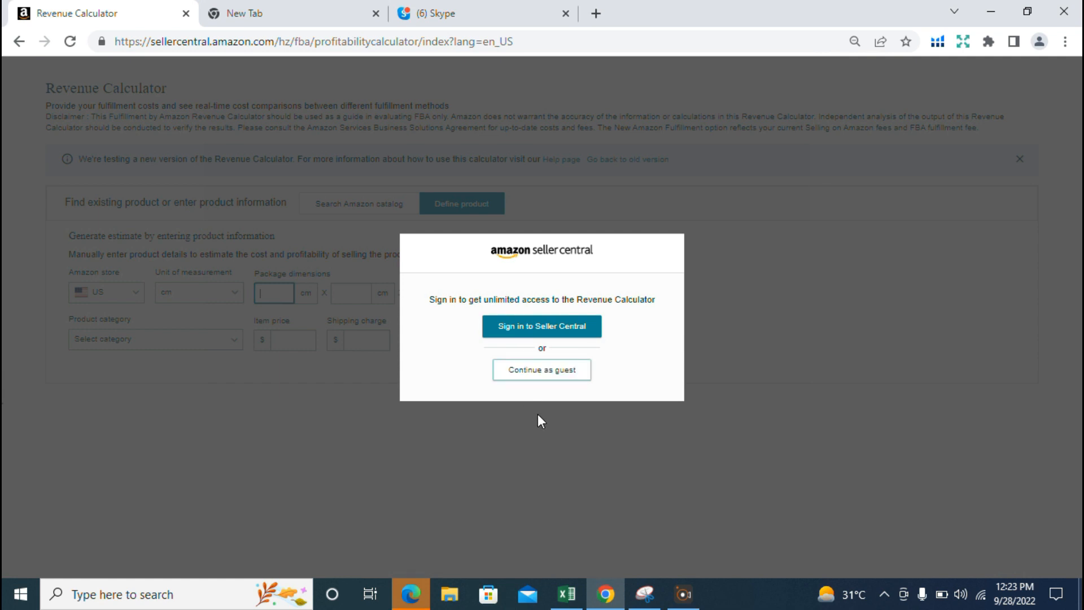
click(530, 327)
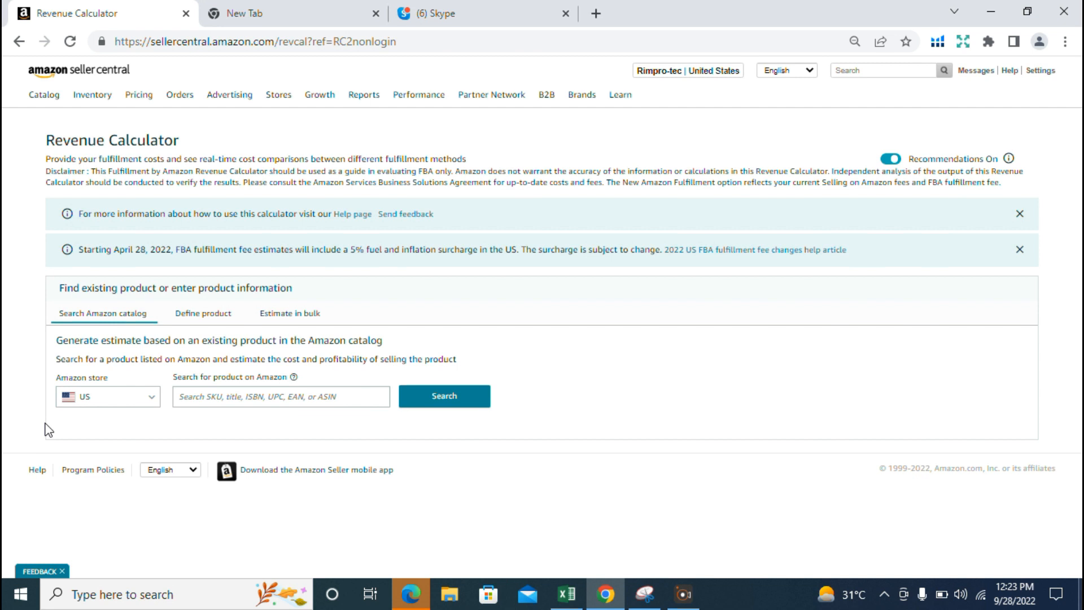
click(148, 402)
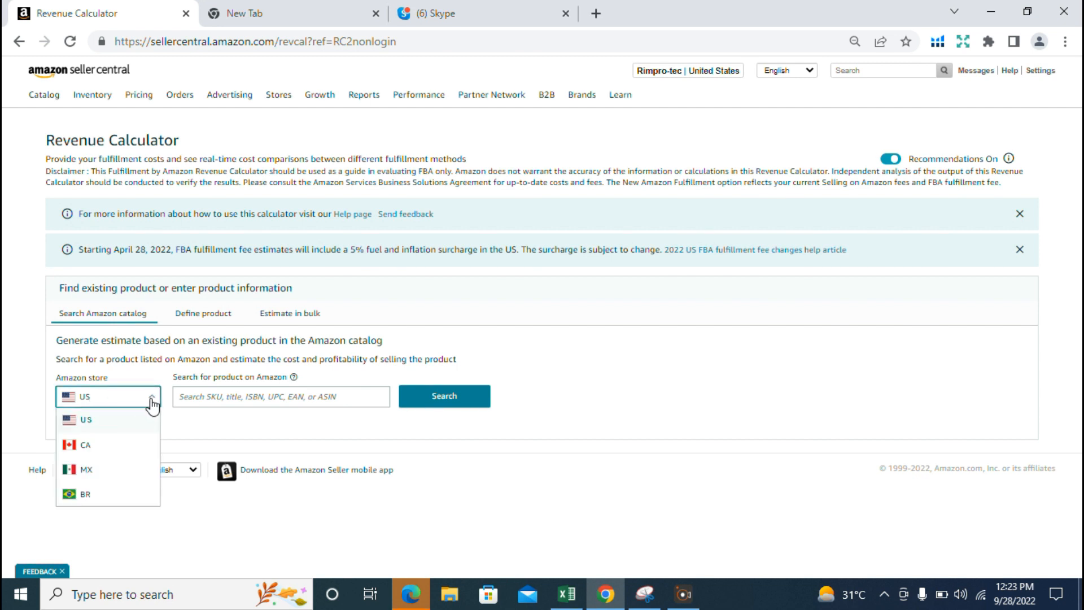
click(126, 432)
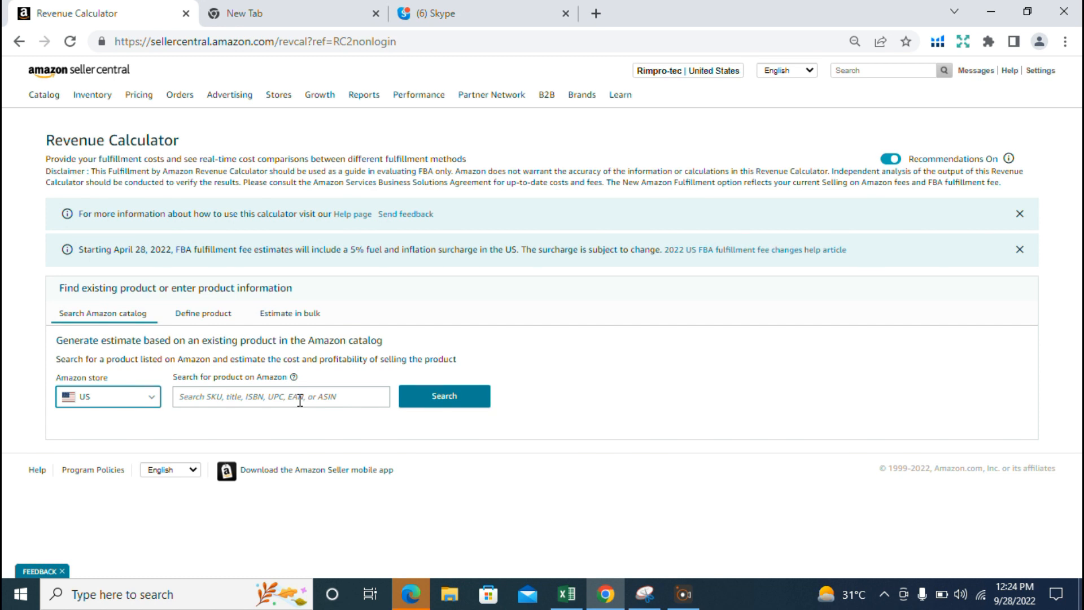
- Search amazon.com for "COMPUTER DESK" in the other browser tab
click(276, 10)
click(464, 412)
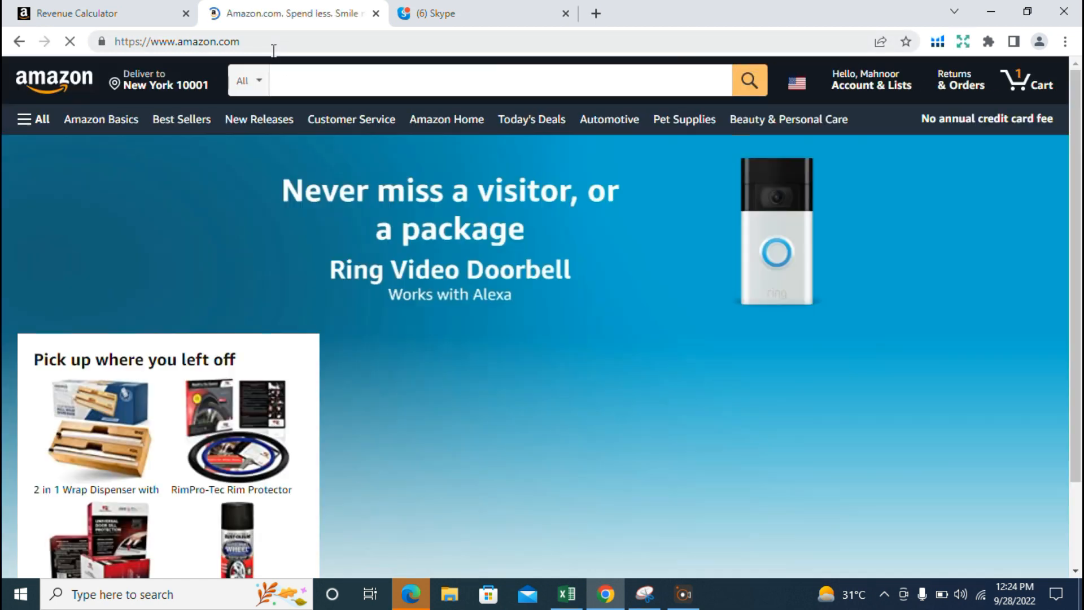
click(317, 130)
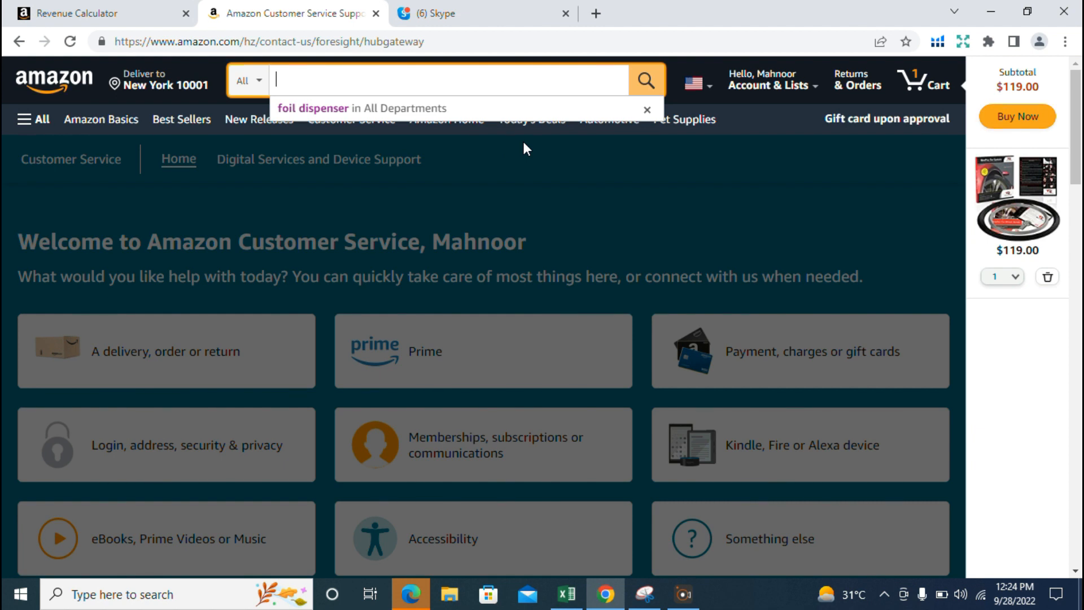
text(COMPUTER)
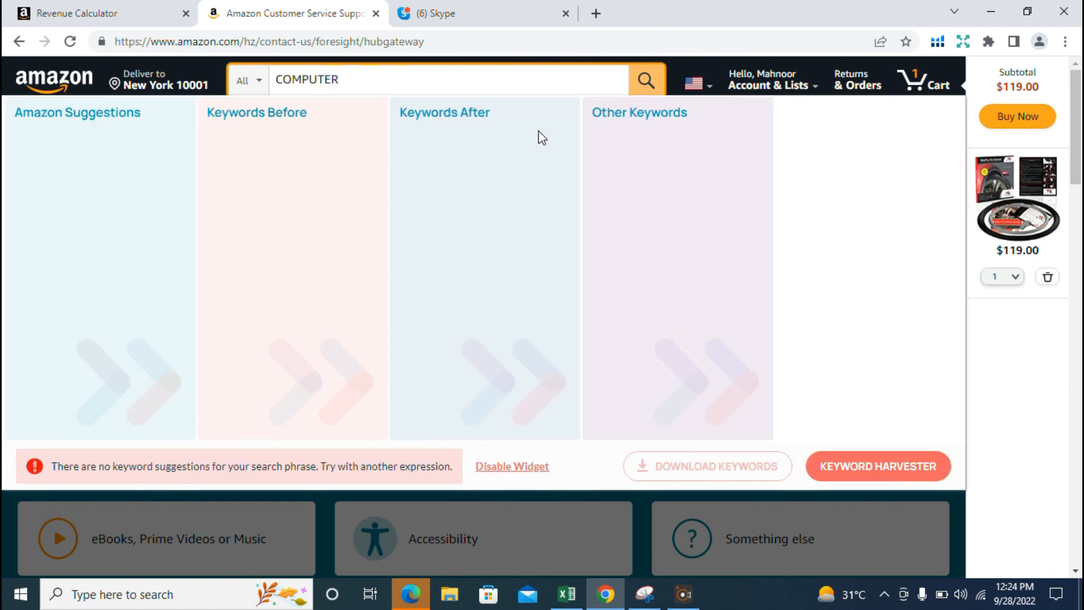
text( DESK)
click(647, 79)
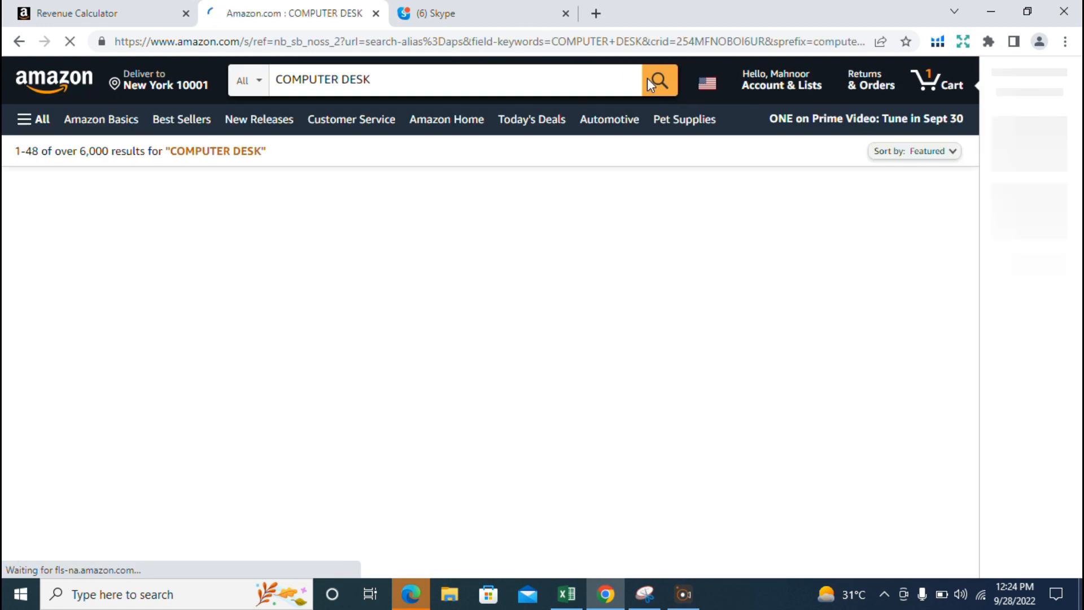
- Browse the computer desk results and open the LUFEIYA Small Computer Desk Study Table listing
scroll(430, 358, down, 6)
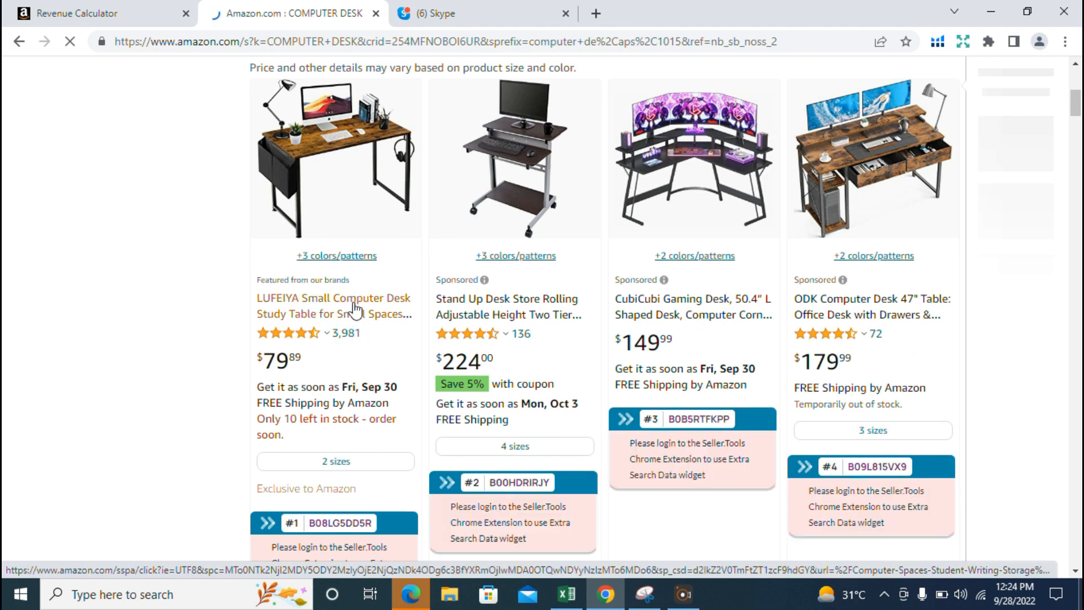
scroll(468, 333, down, 12)
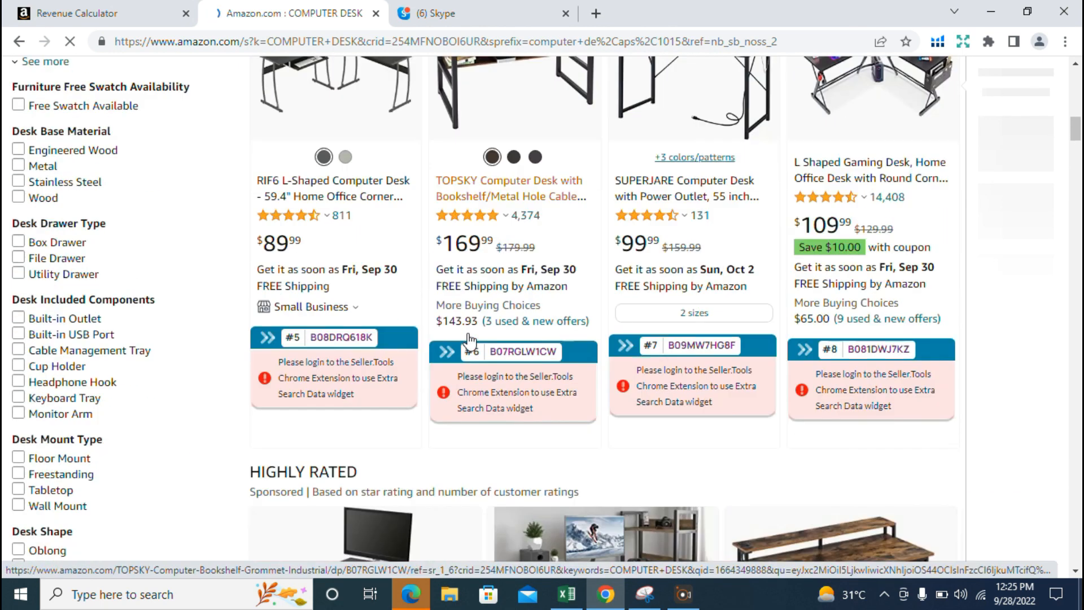
scroll(469, 342, down, 15)
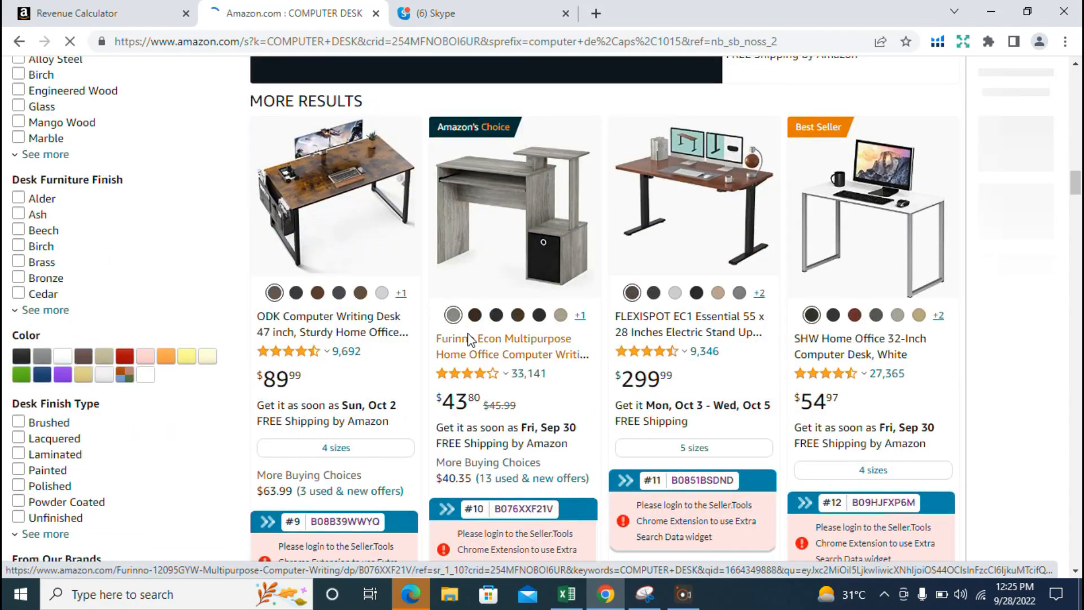
scroll(467, 333, down, 5)
scroll(469, 316, up, 10)
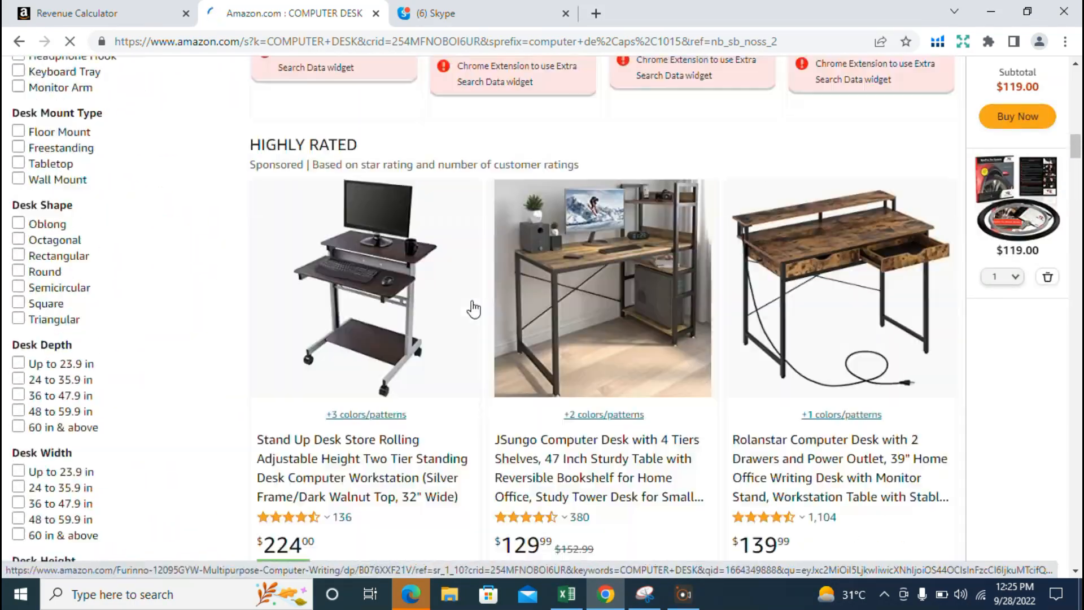
scroll(472, 300, up, 12)
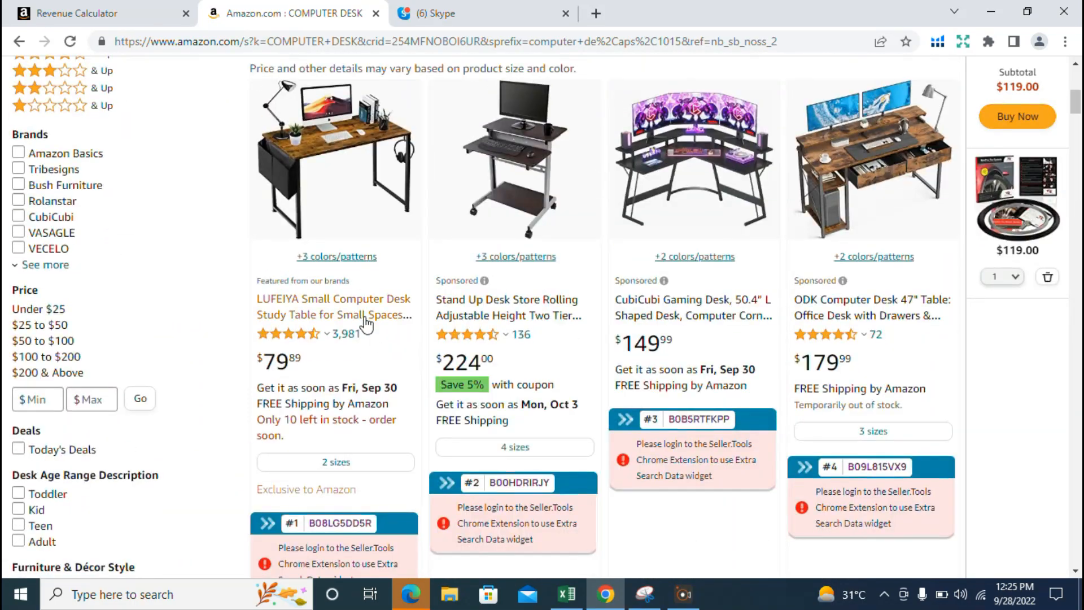
click(373, 318)
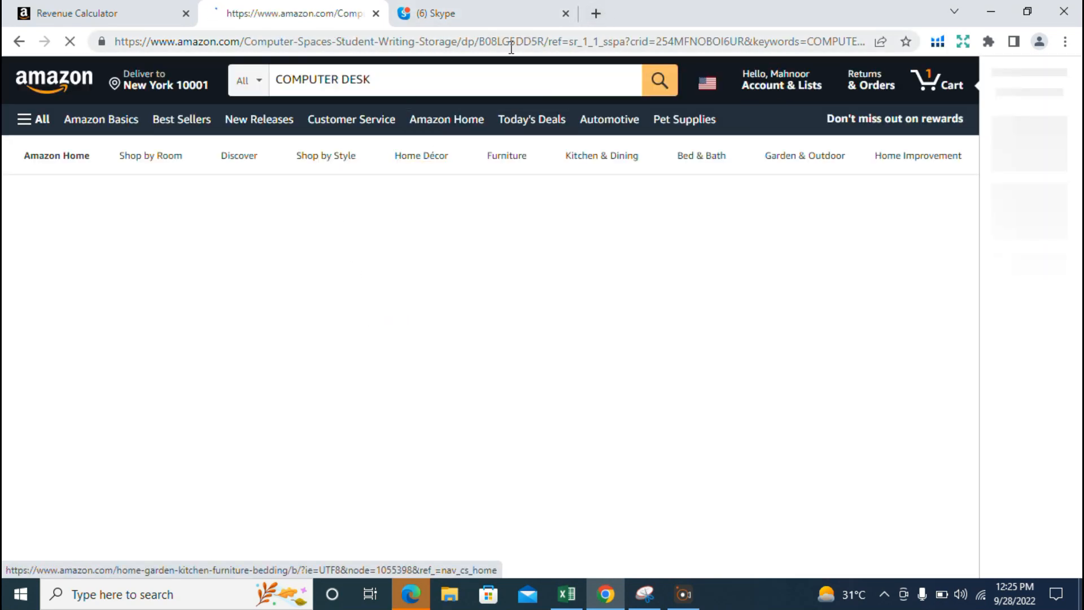
- Copy the ASIN B08LG5DD5R from the listing's web address and look it up in the Revenue Calculator
double_click(522, 40)
key(ctrl+c)
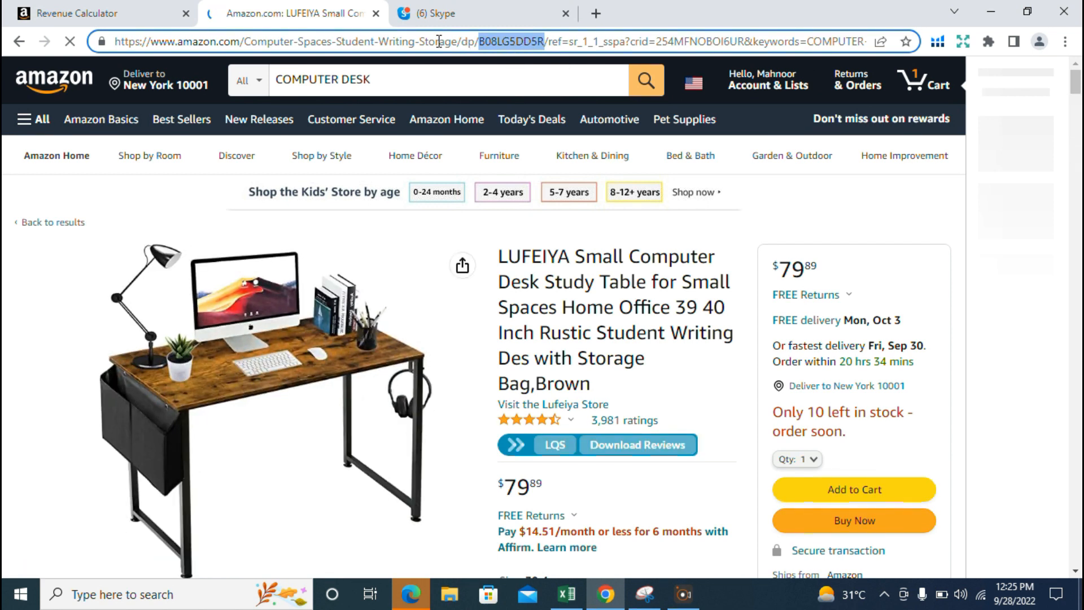
click(125, 7)
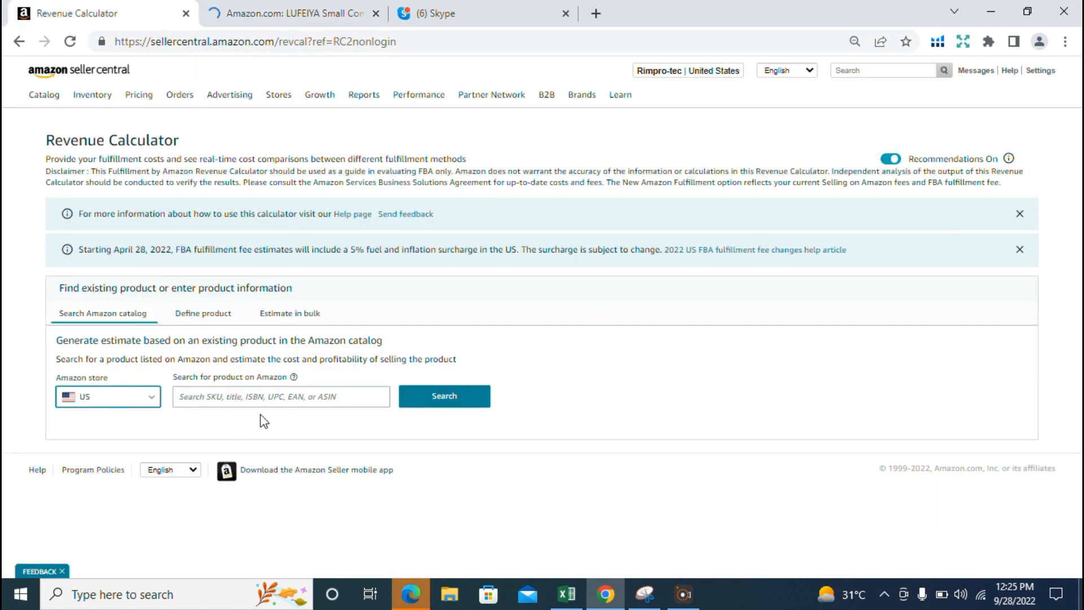
click(284, 393)
key(ctrl+v)
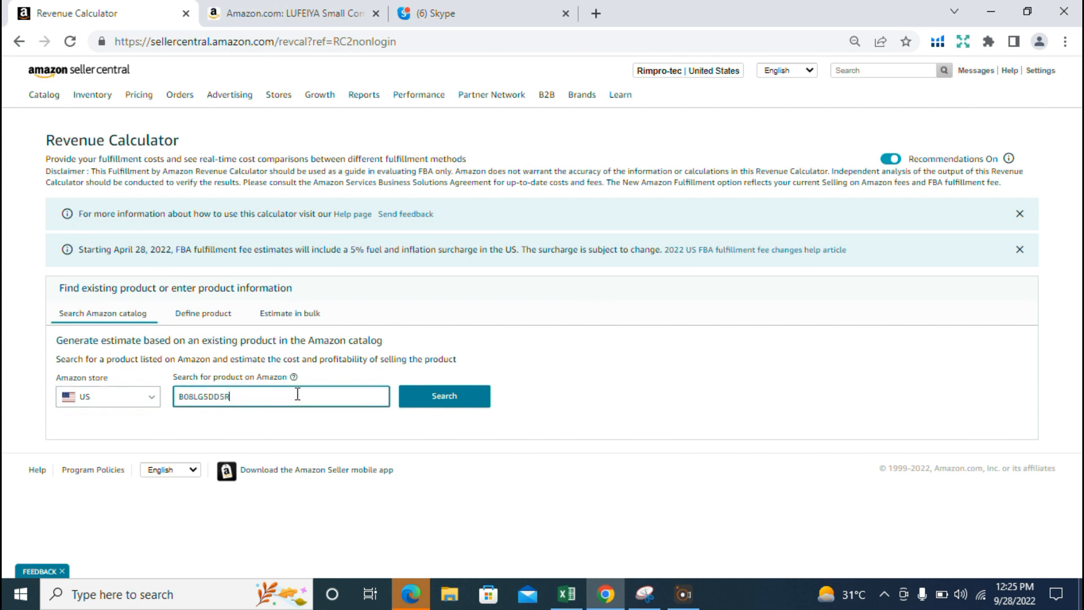
click(459, 402)
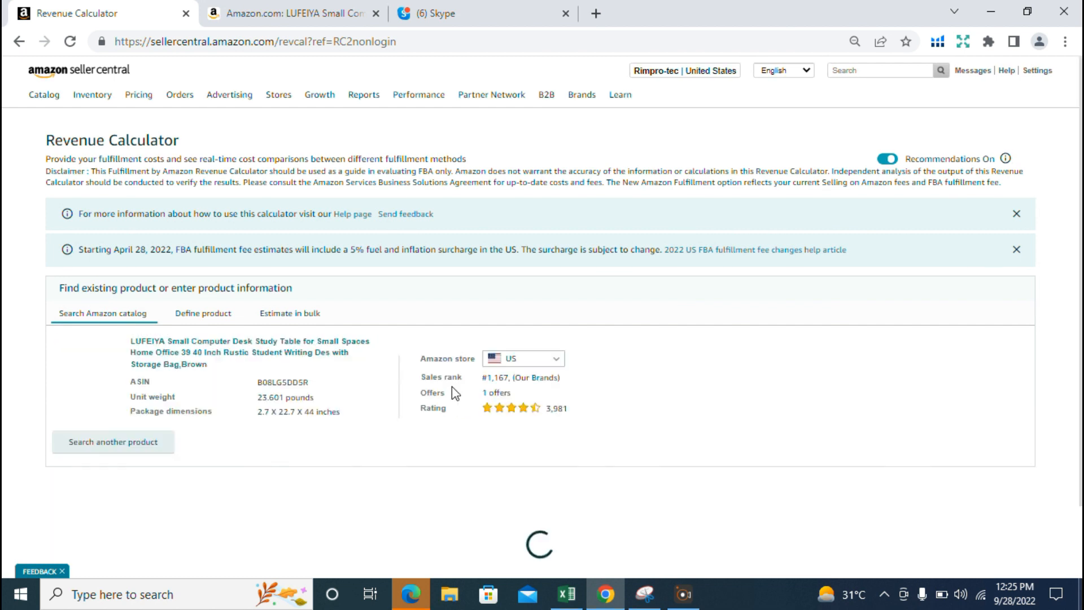
- Set the Amazon Fulfillment sales price to $74.99
scroll(170, 452, down, 7)
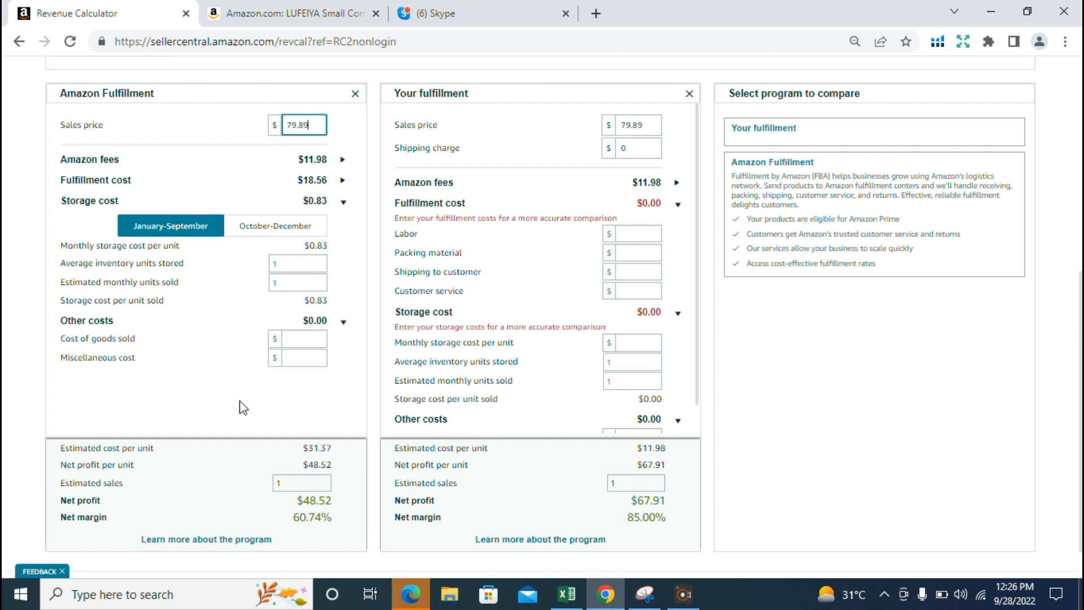
double_click(324, 125)
click(324, 126)
key(BackSpace)
key(BackSpace)
key(BackSpace)
key(BackSpace)
key(BackSpace)
text(74.99)
- Under Amazon Fulfillment's other costs, set the miscellaneous cost to $10 and the cost of goods sold to $22
scroll(169, 482, down, 1)
click(307, 310)
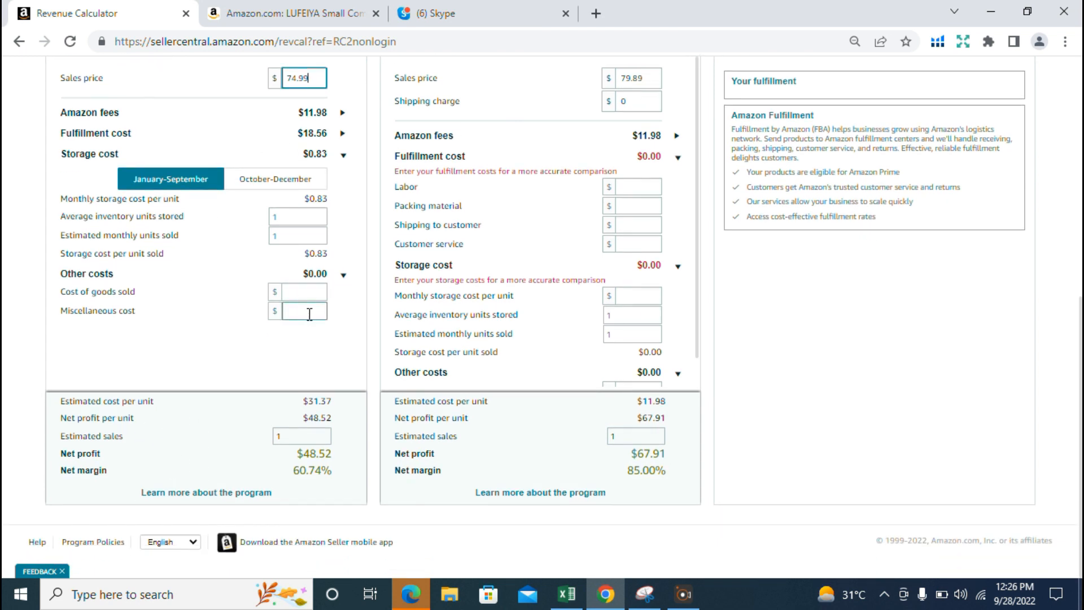
text(10)
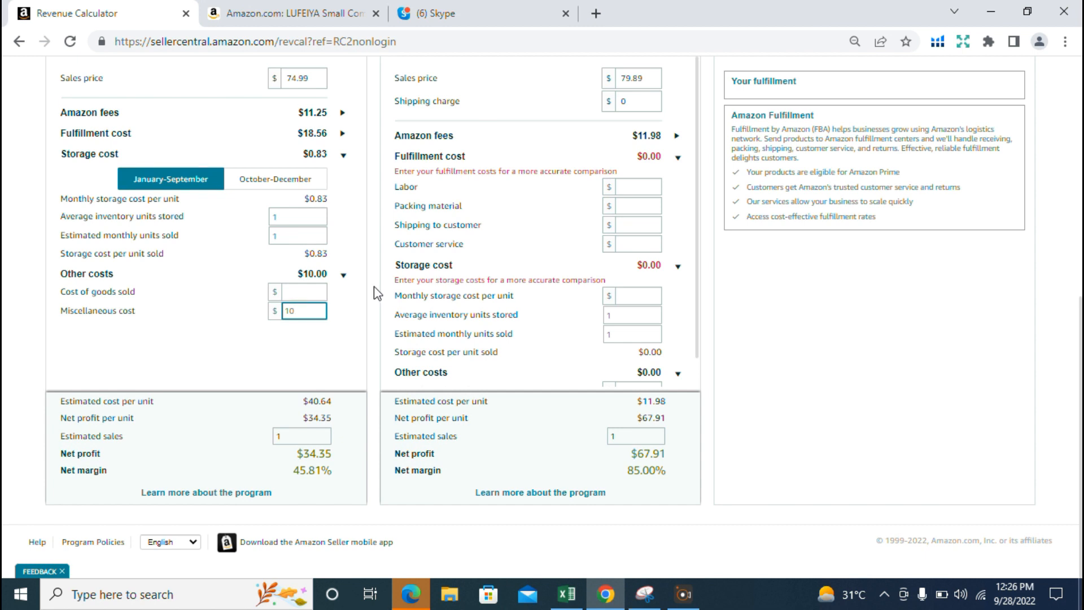
click(314, 293)
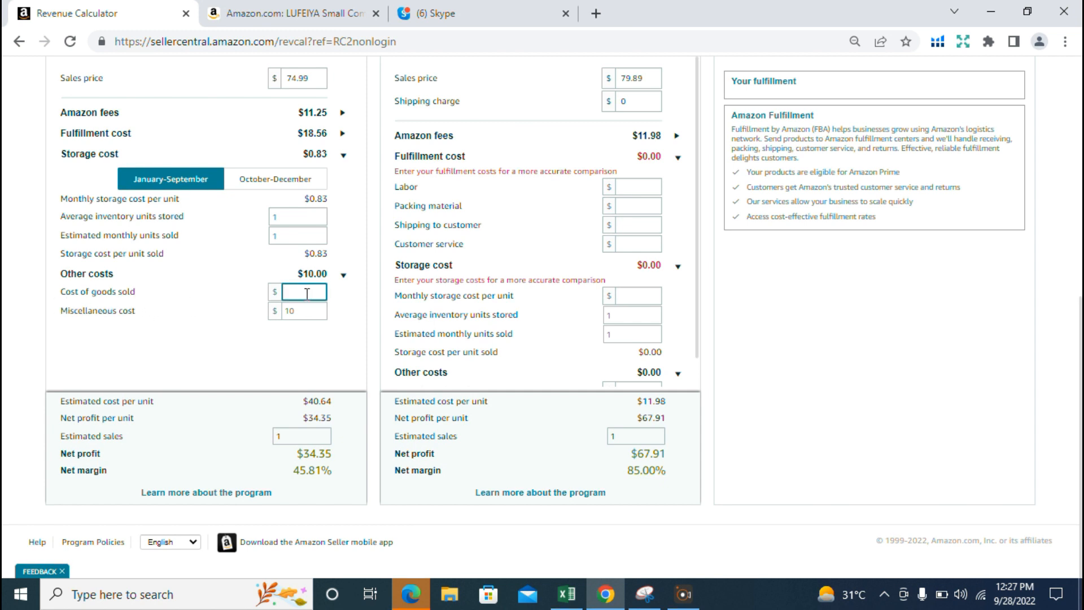
text(22)
- Capture the Amazon Fulfillment results with the Snipping Tool
scroll(351, 387, up, 1)
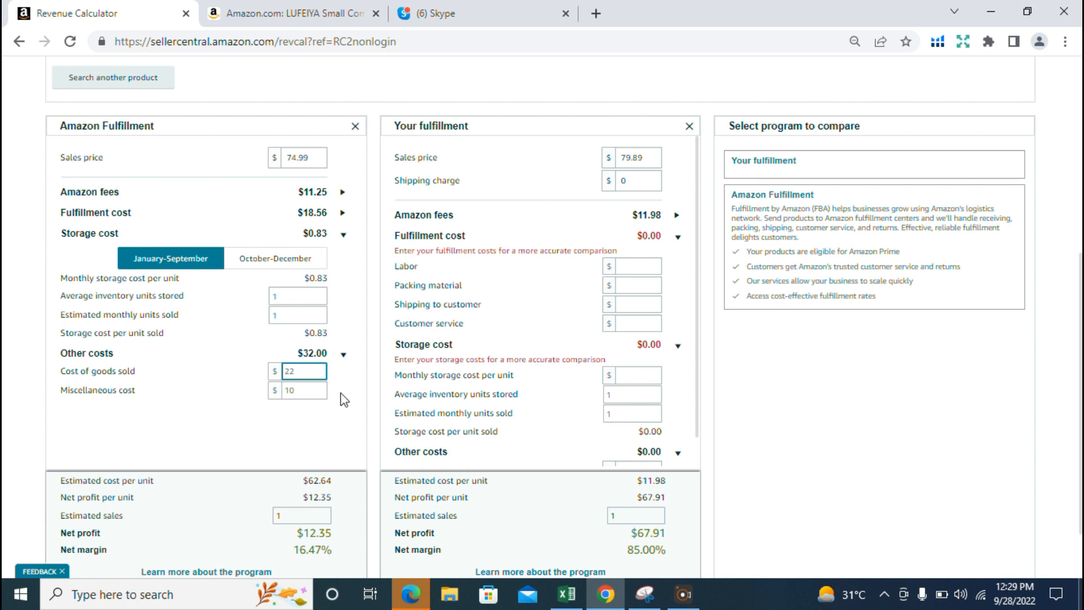
click(569, 597)
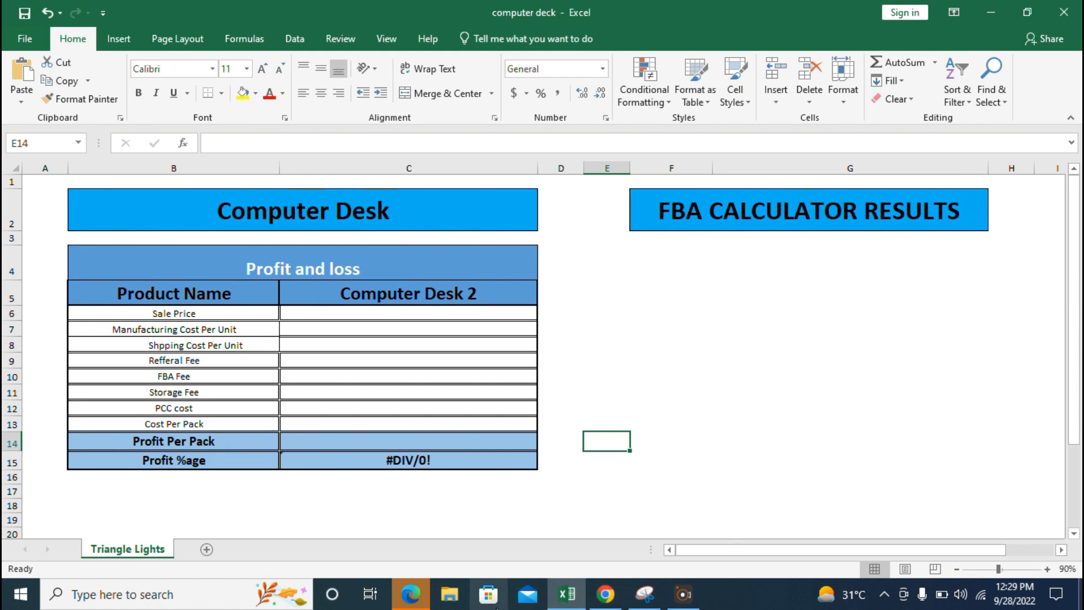
click(605, 595)
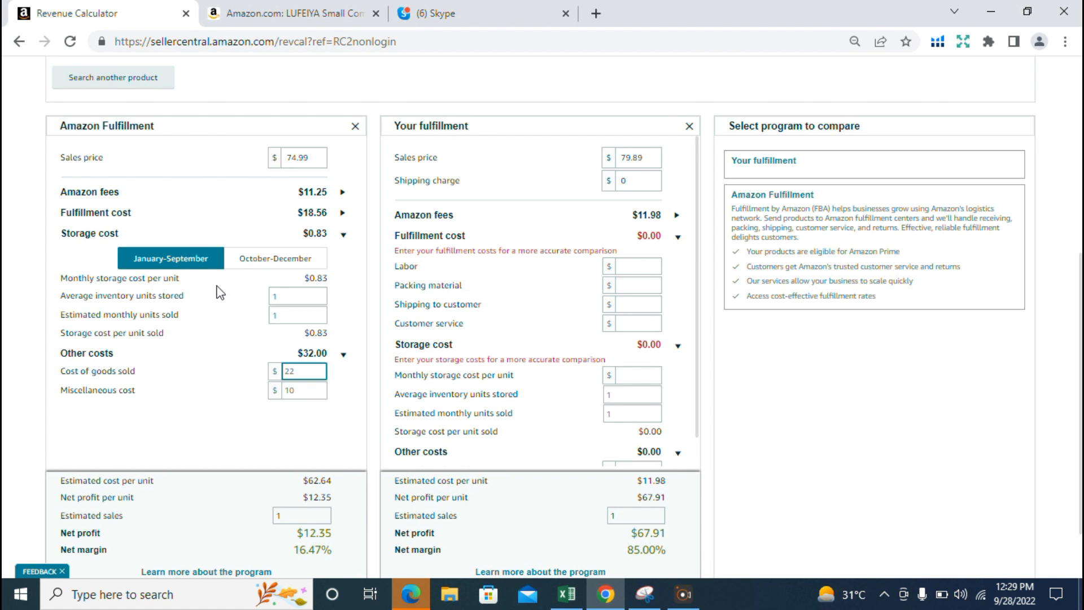
scroll(219, 292, down, 2)
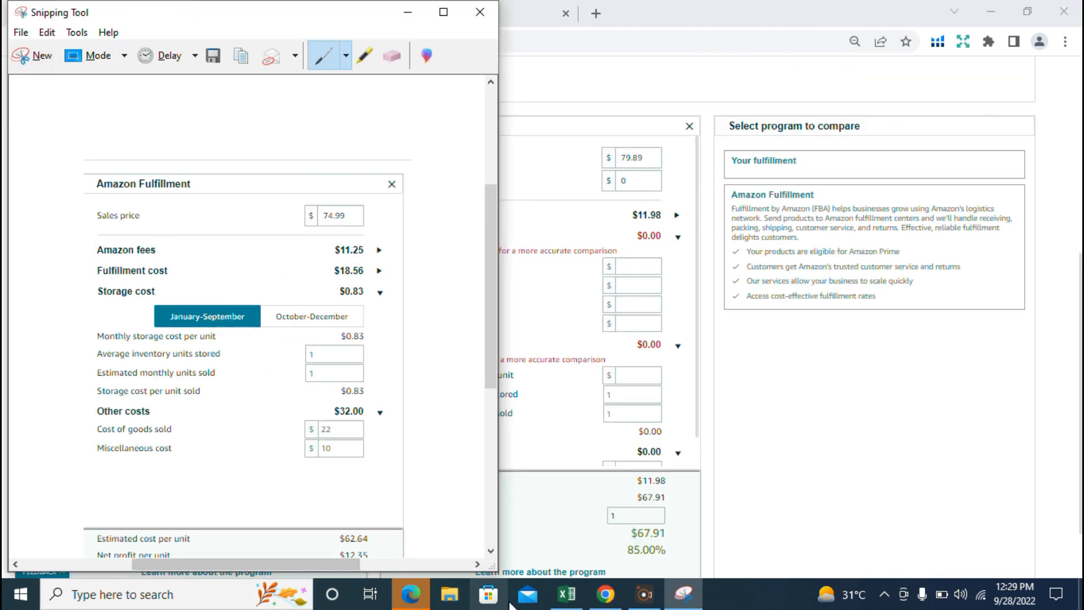
- Switch to the "computer deck" Excel workbook, paste the snip, and resize and position it below the FBA CALCULATOR RESULTS heading
click(566, 594)
drag(760, 325, 759, 317)
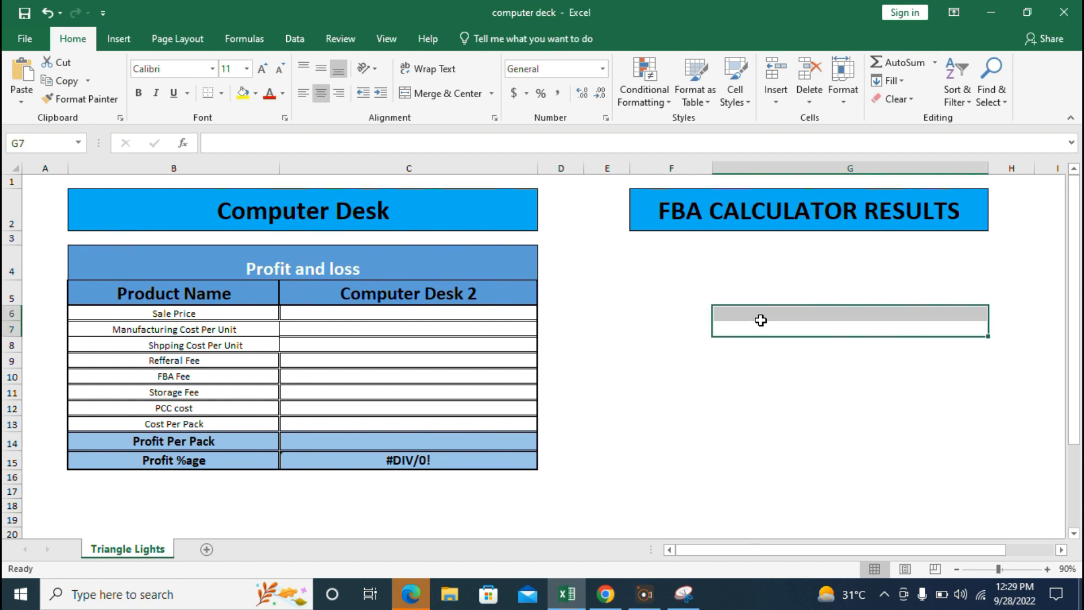
key(ctrl+v)
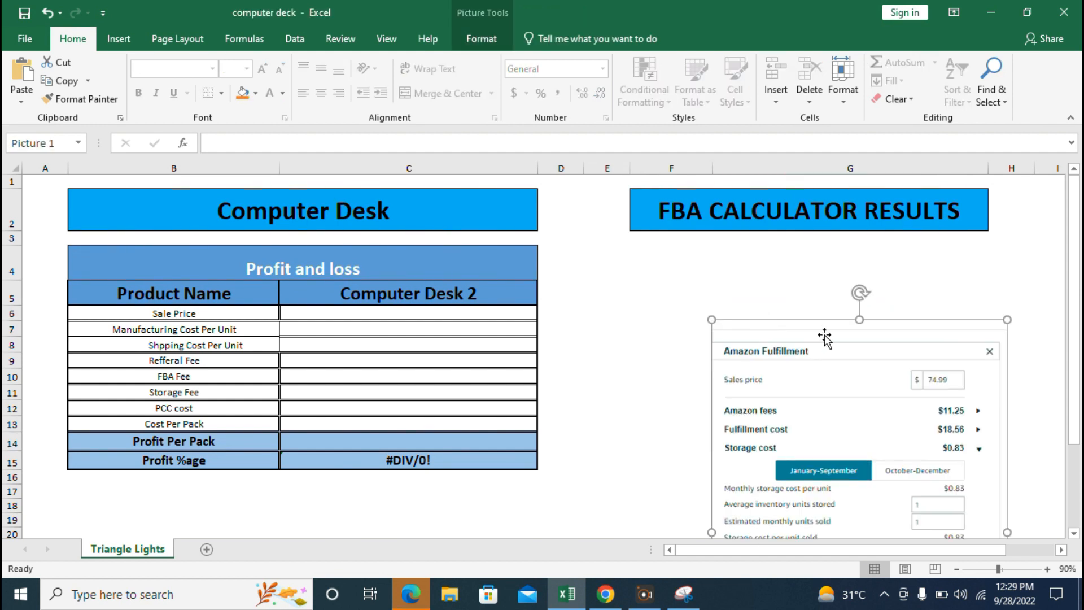
drag(1006, 320, 985, 339)
drag(852, 365, 824, 299)
drag(941, 433, 992, 417)
scroll(1076, 384, down, 2)
drag(992, 482, 989, 478)
scroll(1075, 384, up, 2)
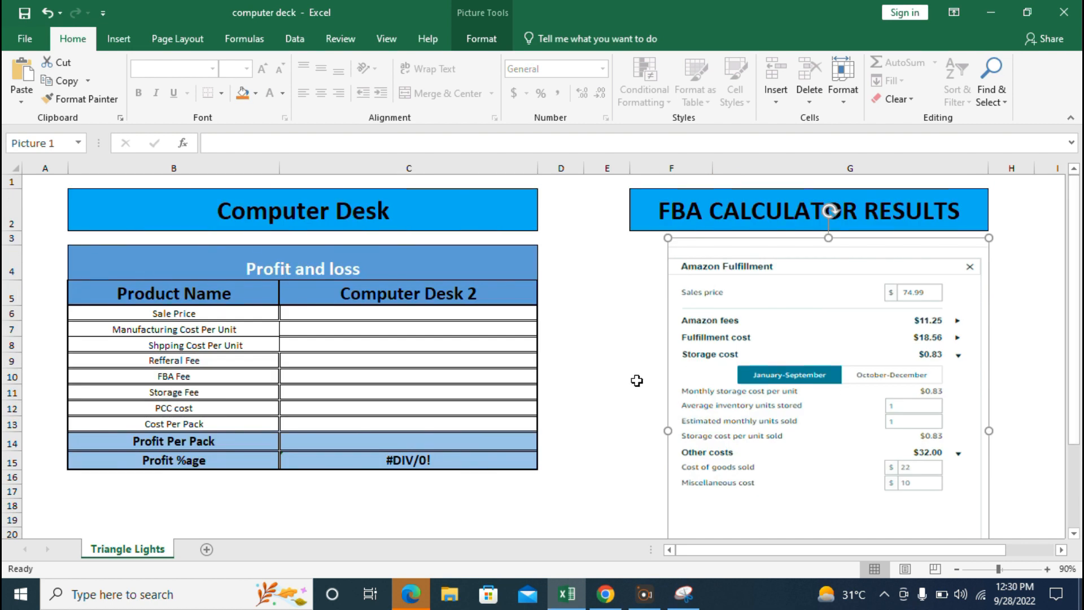
- Fill the Computer Desk 2 column with sale price 74.99, manufacturing cost per unit 22 and shipping cost per unit 10
click(455, 315)
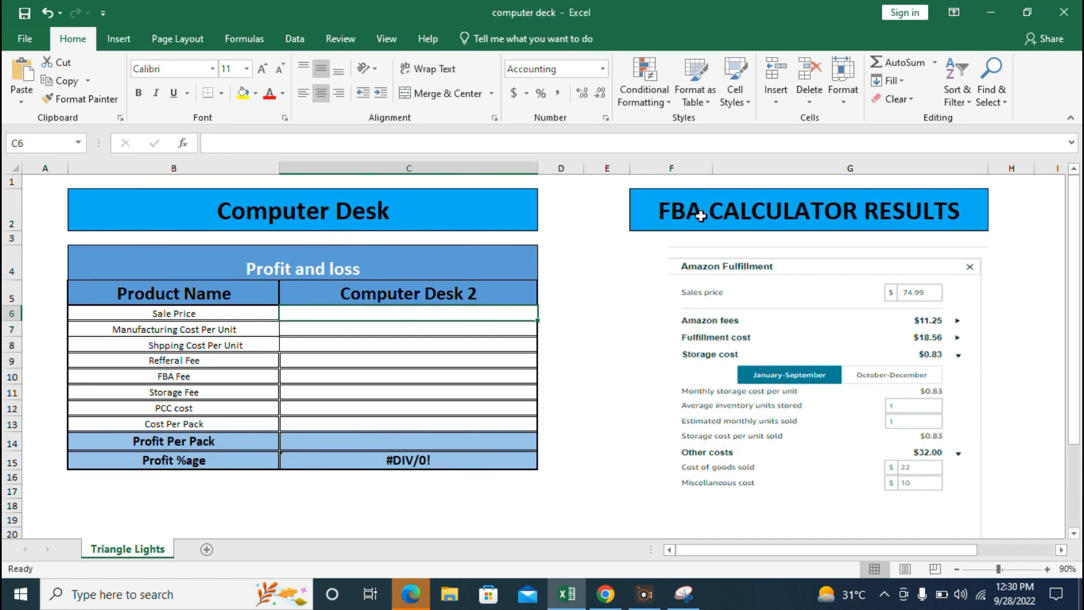
text(74.99)
key(Return)
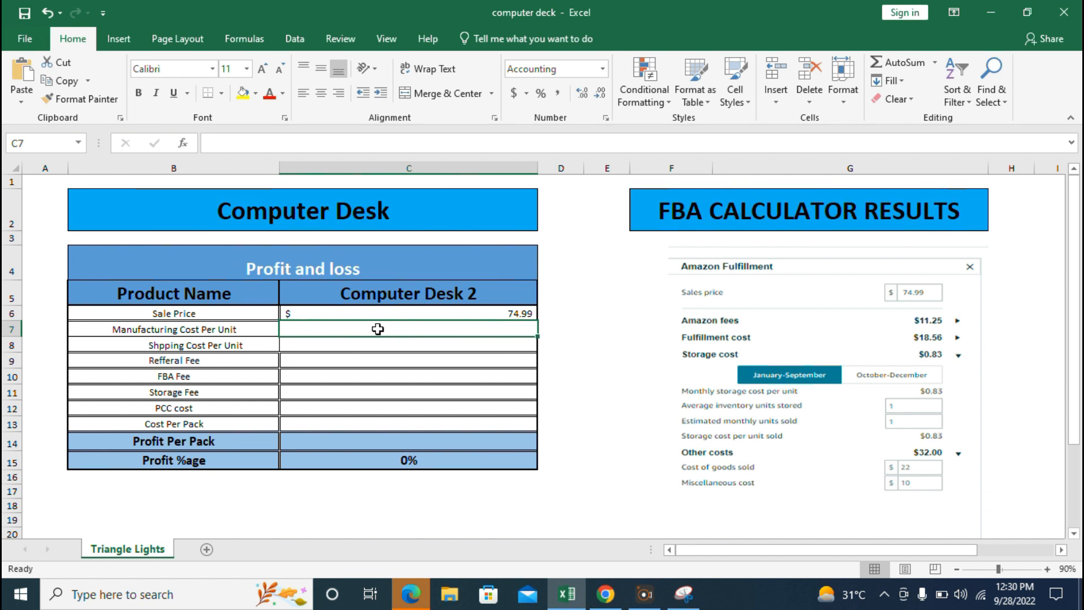
text(22)
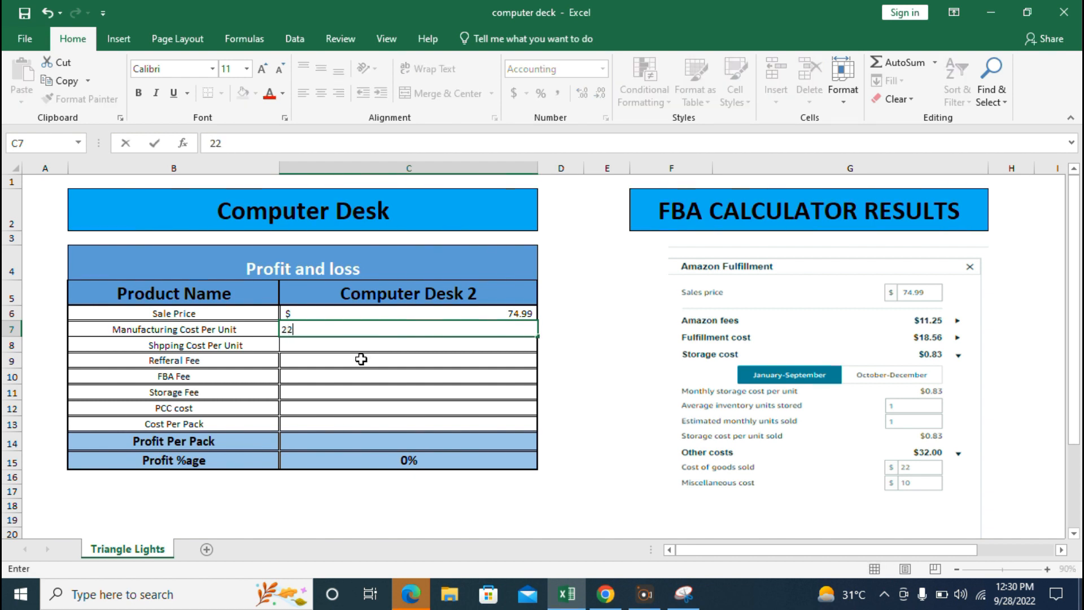
key(Return)
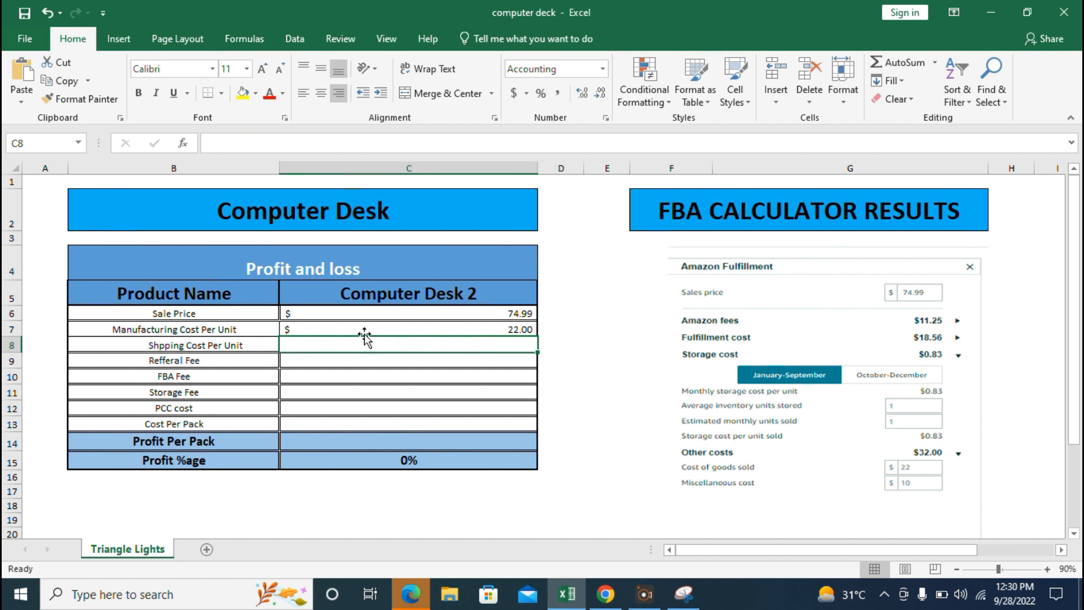
text(10)
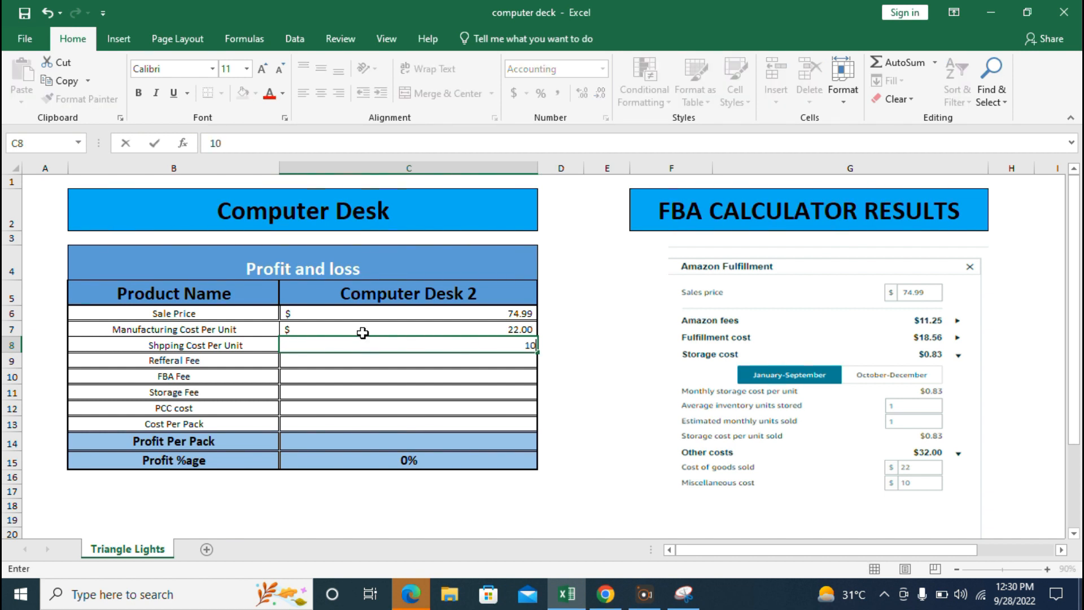
key(Return)
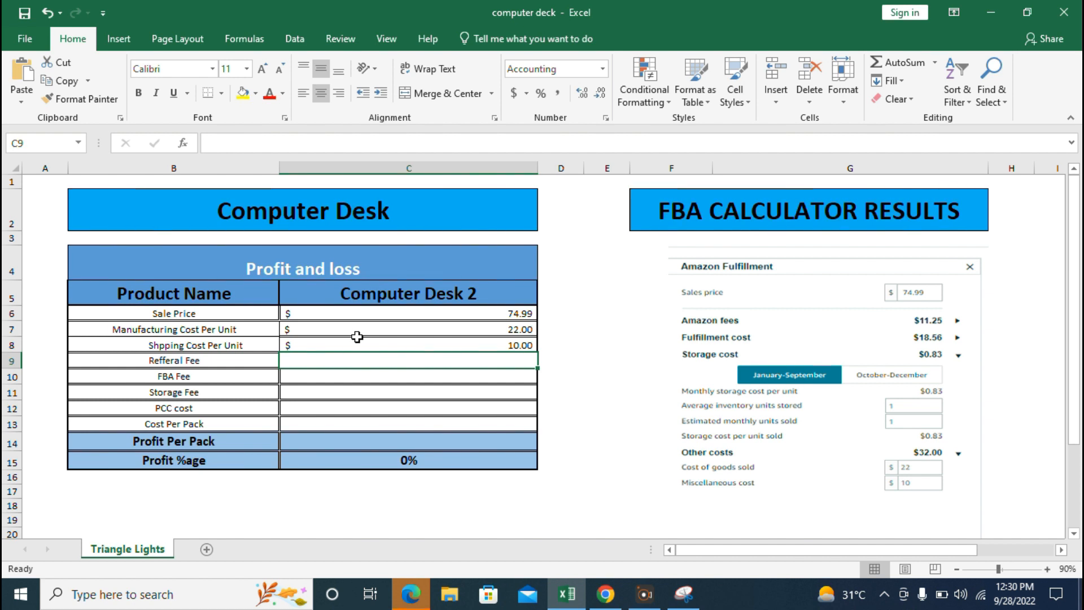
- Fill the Computer Desk 2 column with referral fee 11.25, FBA fee 9.53 and storage fee 1
text(11.25)
key(Return)
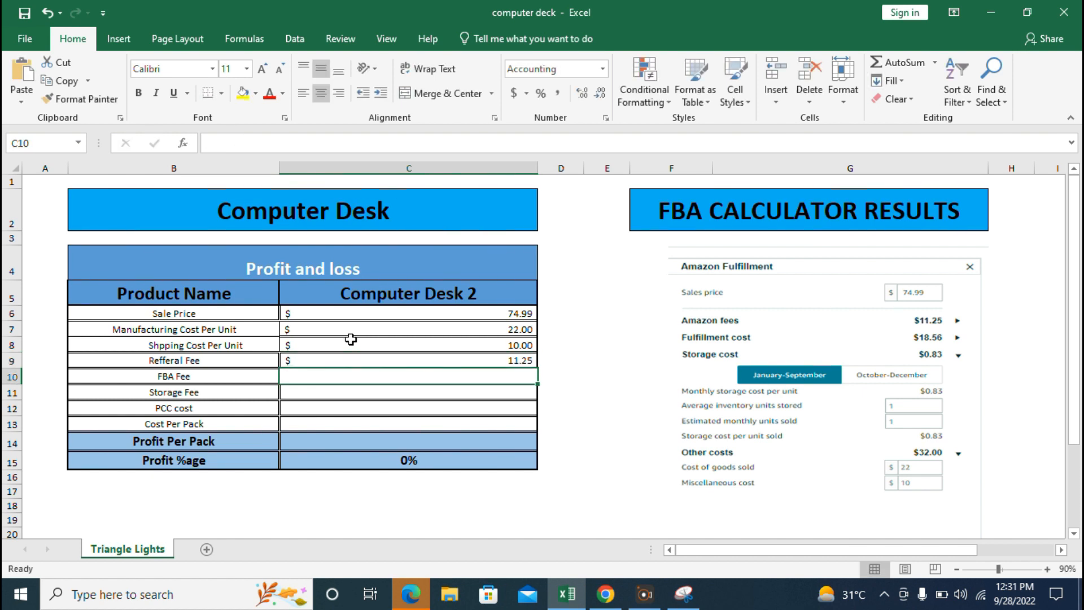
double_click(451, 375)
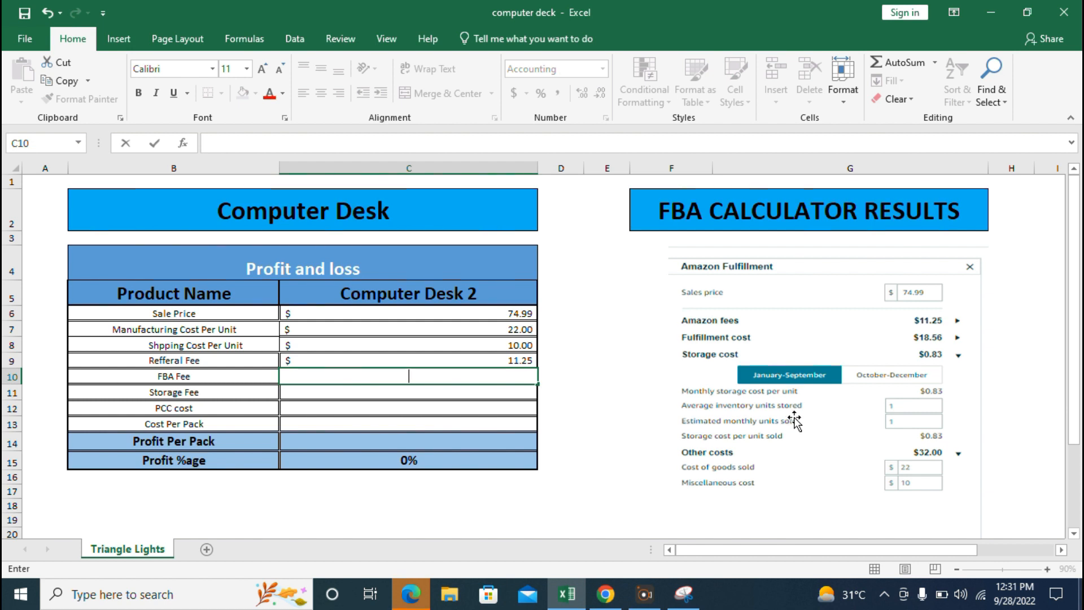
text(9.53)
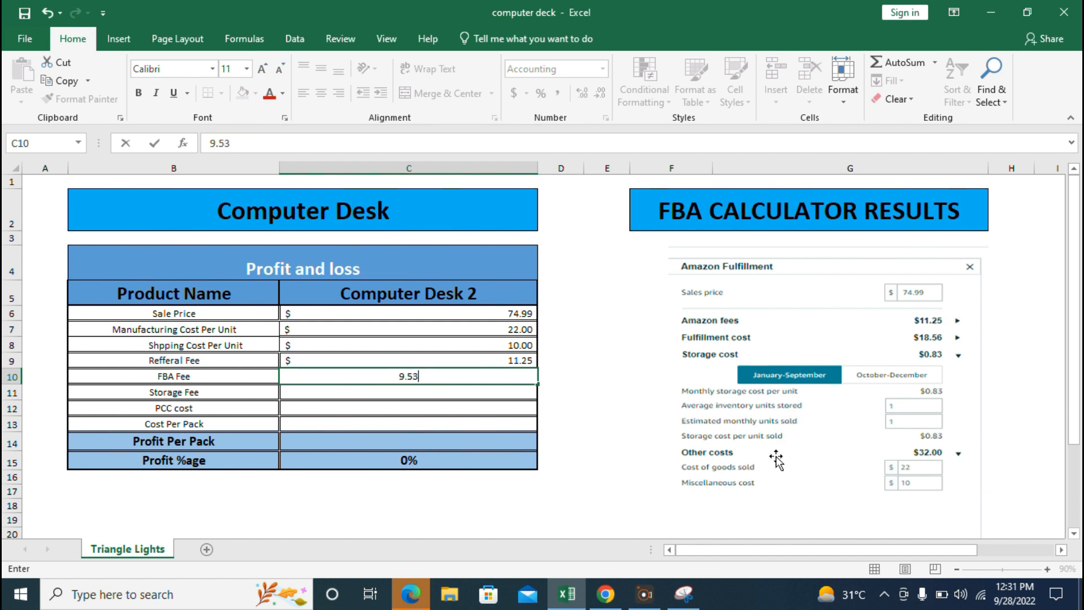
key(Return)
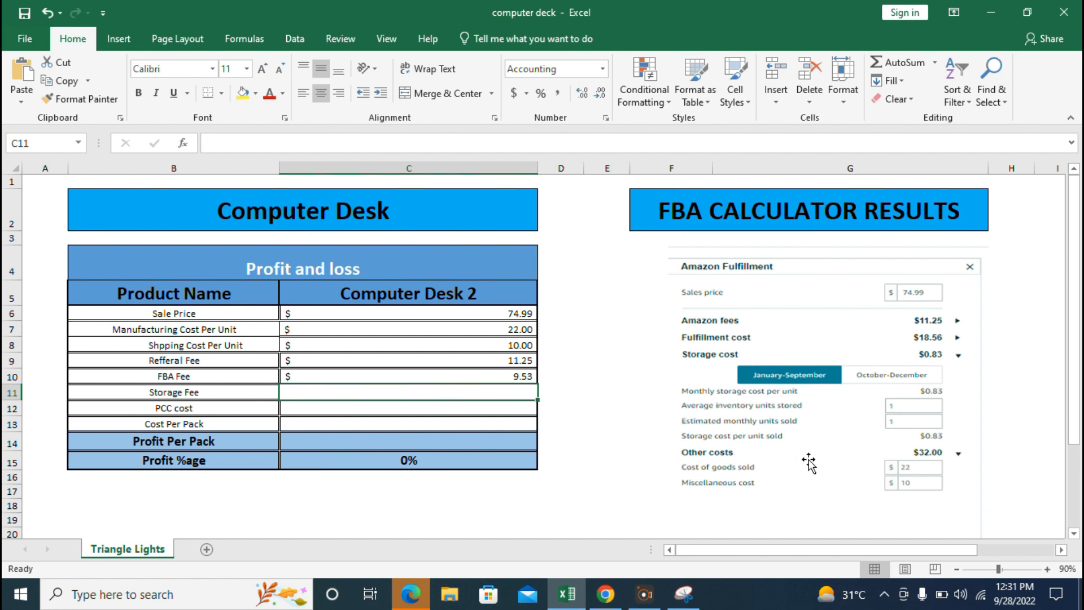
text(1)
key(Return)
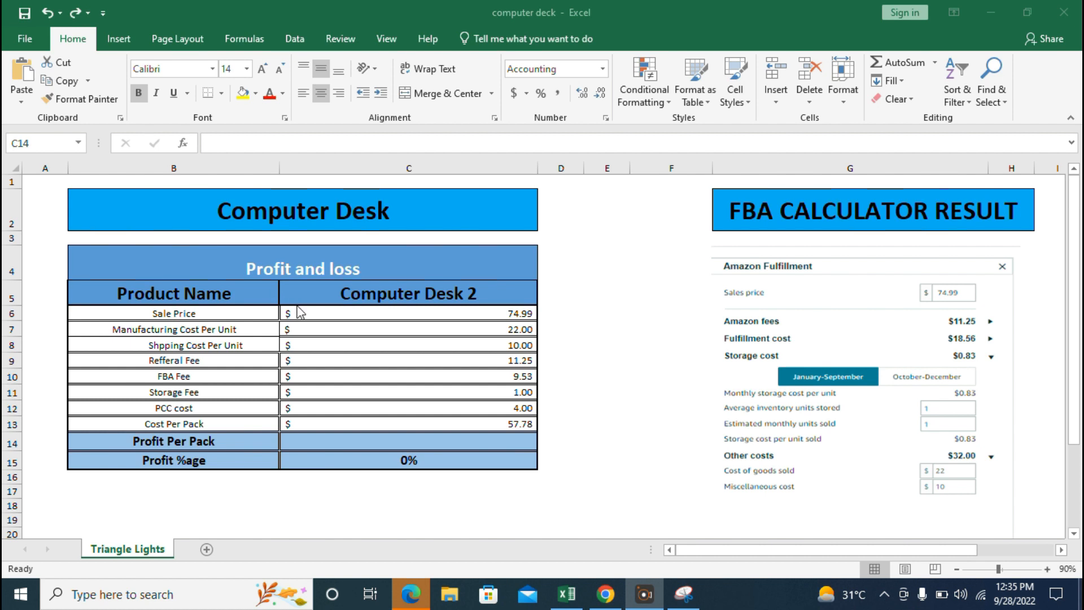
- Calculate Profit Per Pack in C14 by subtracting the Cost Per Pack in C13 from the Sale Price in C6
click(364, 439)
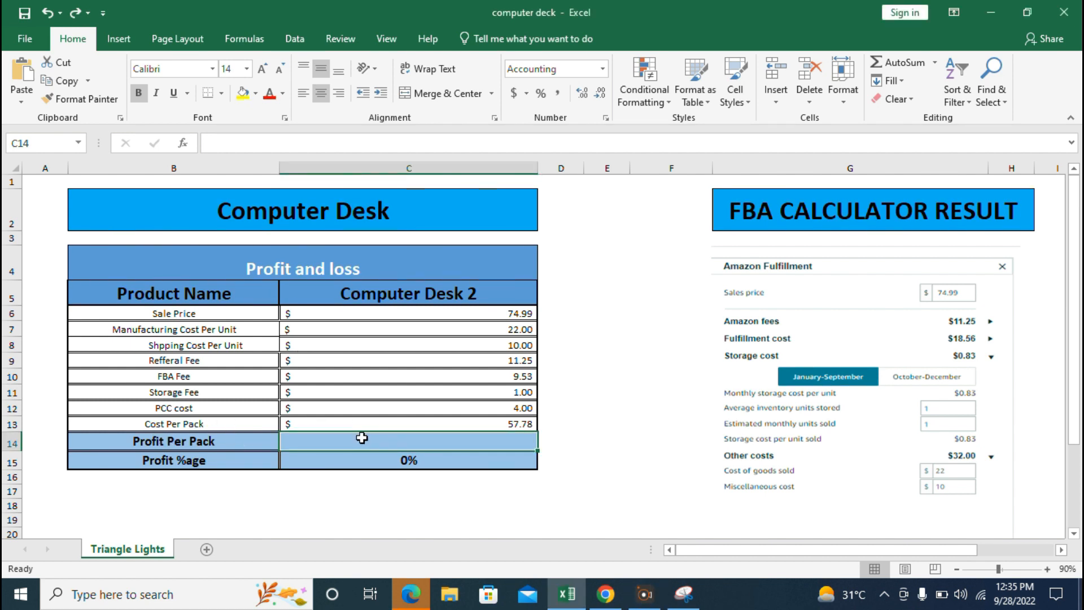
text(=)
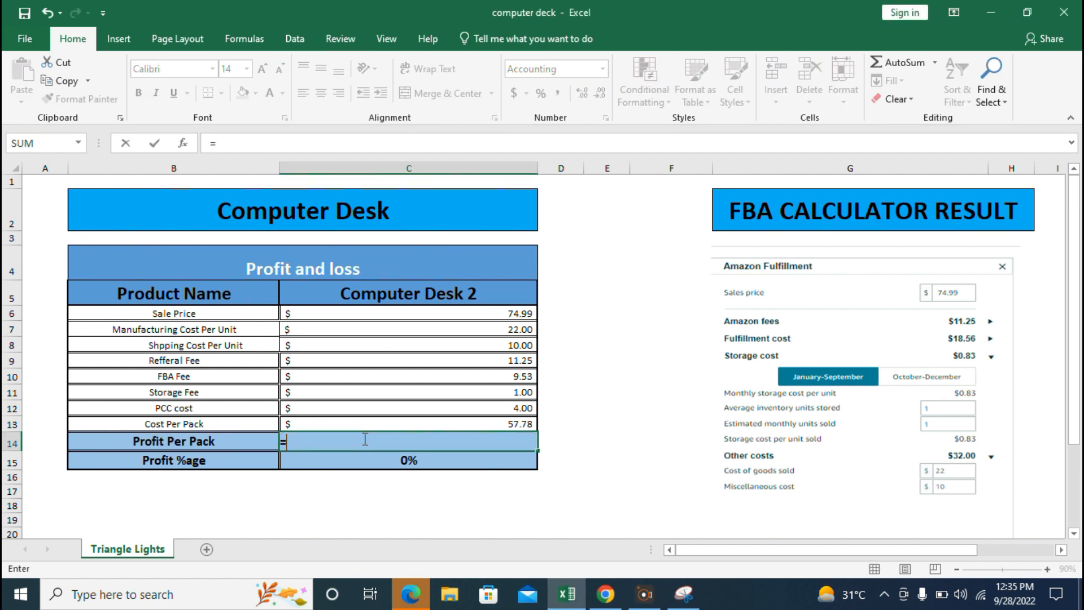
click(441, 316)
text(-)
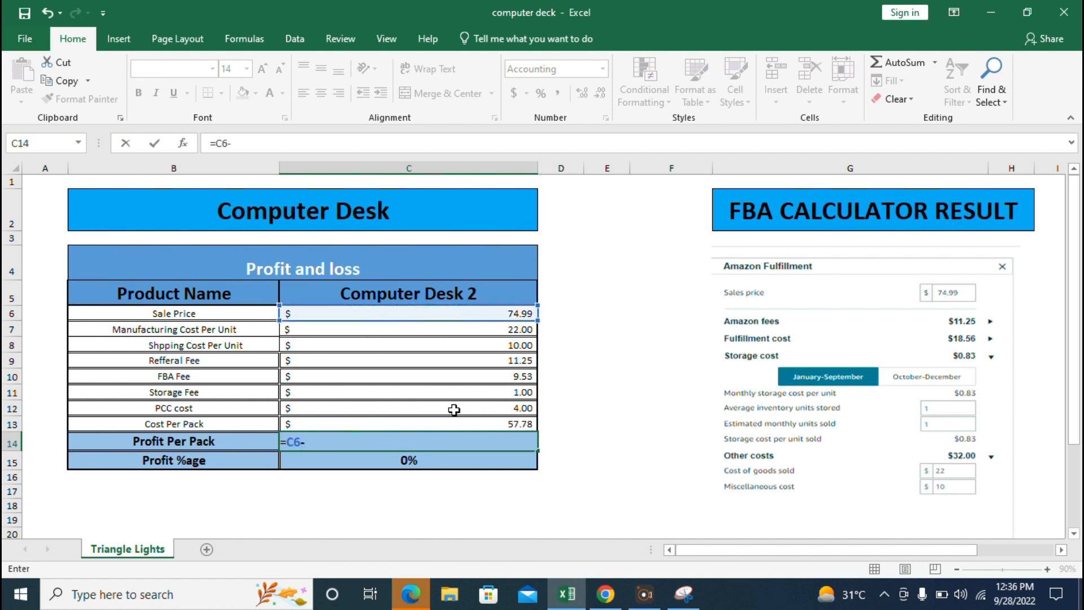
click(467, 422)
key(Return)
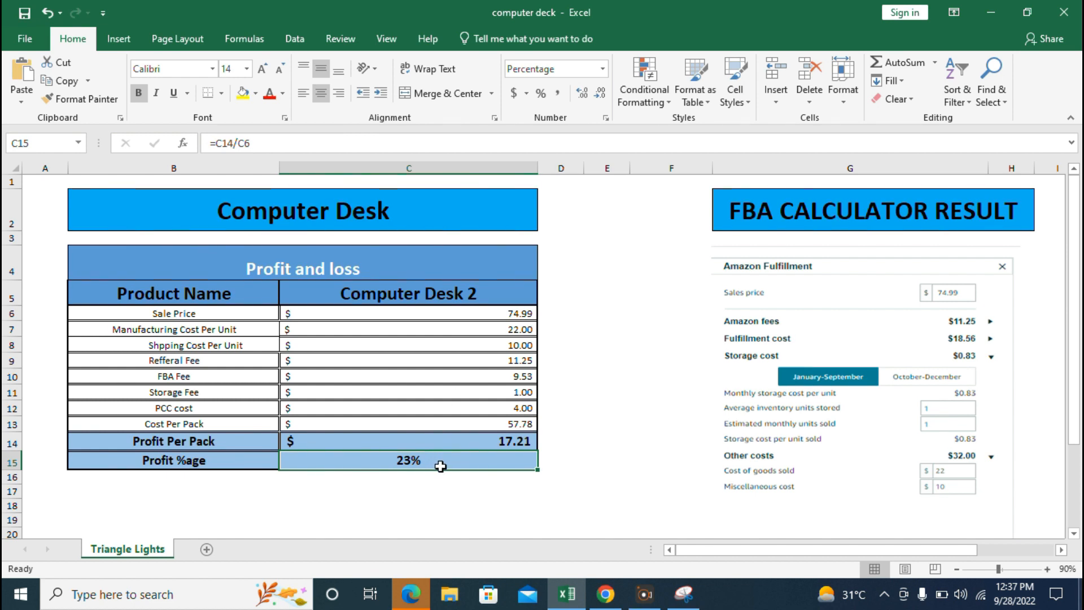
click(480, 491)
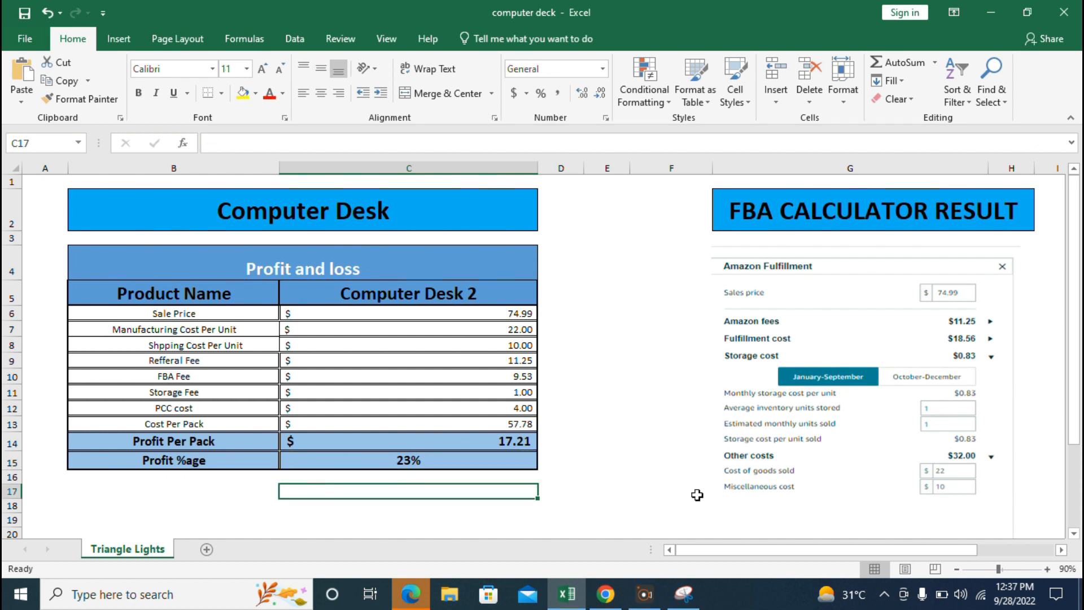